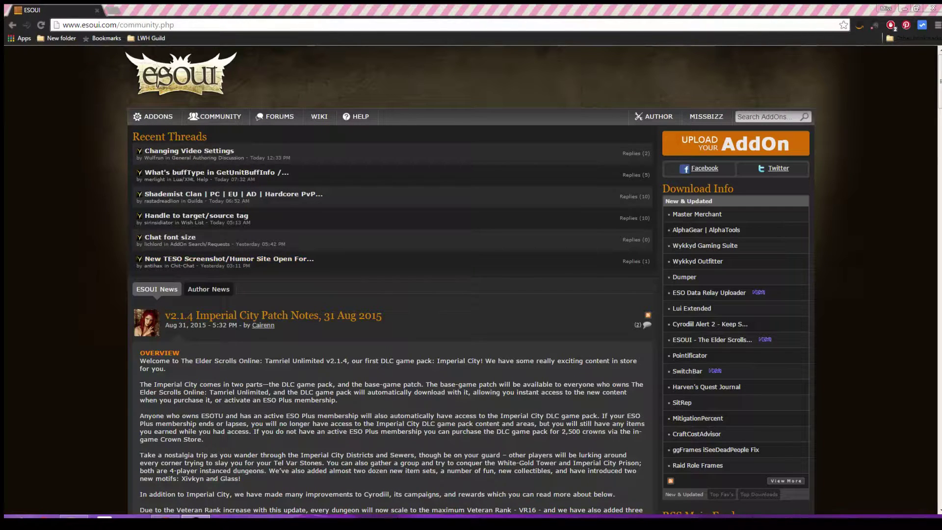
# Open the ESOUI ADDONS page listing Stand-Alone Addons, Utilities and Optional categories.
pyautogui.moveTo(154, 116)
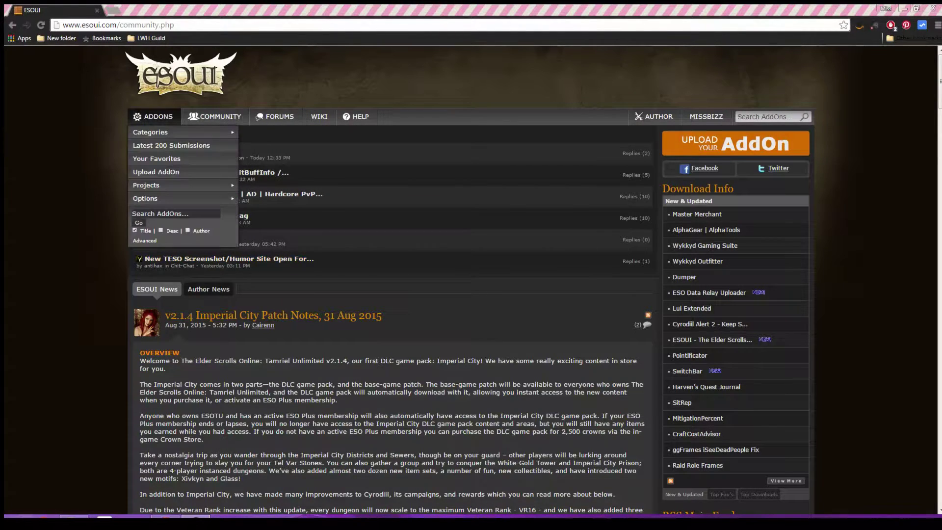
pyautogui.click(154, 116)
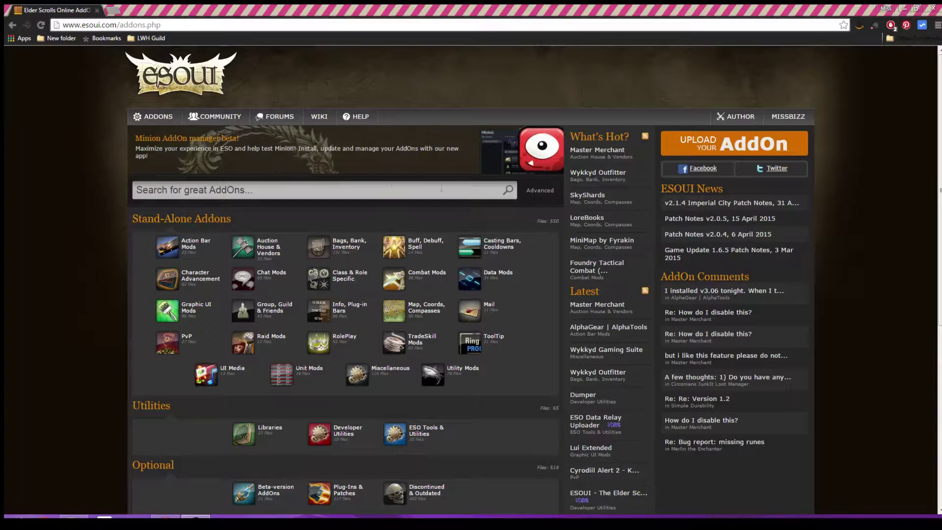
# Open minion.mmoui.com in a new tab from the Minion AddOn manager beta banner.
pyautogui.click(541, 153)
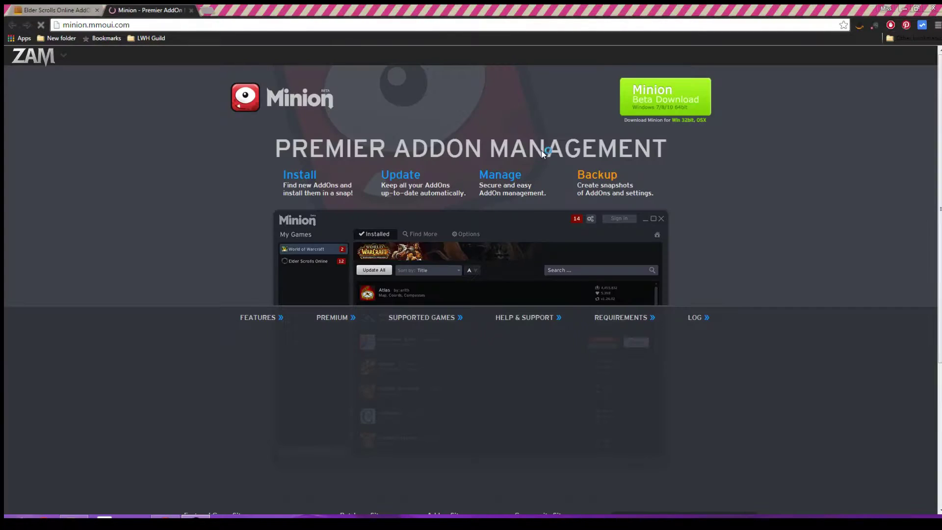
# Download the Minion Beta installer and run it to start the Minion 2.0 setup wizard.
pyautogui.click(643, 100)
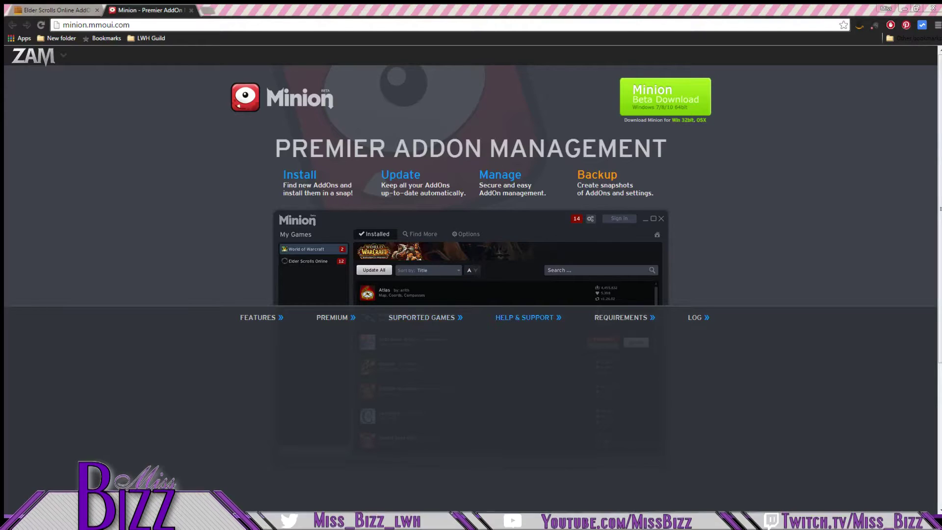
pyautogui.click(497, 303)
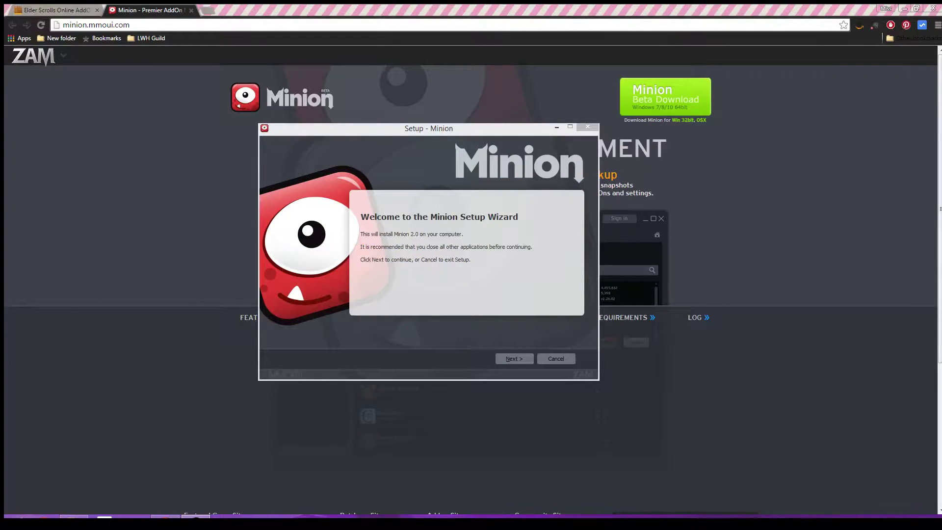
# Install Minion with the default install and Start Menu folders, then finish and launch it.
pyautogui.click(508, 359)
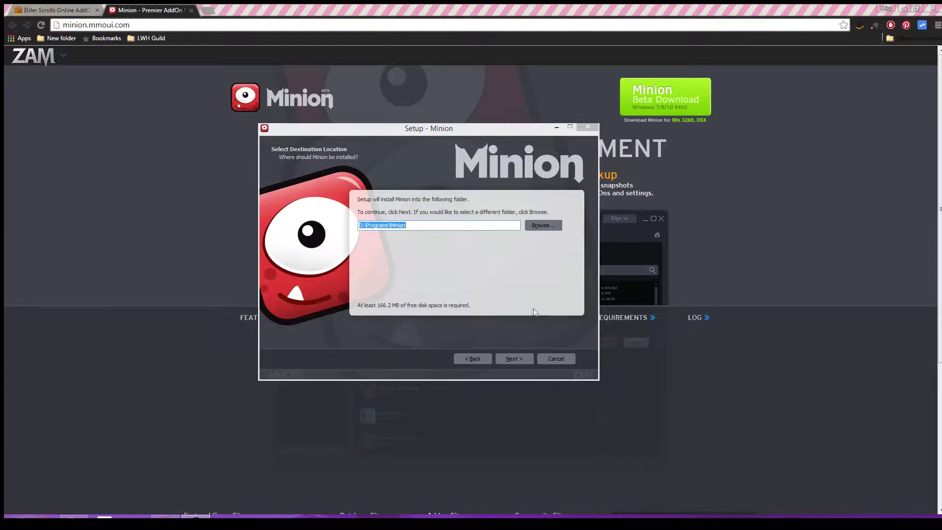
pyautogui.click(520, 361)
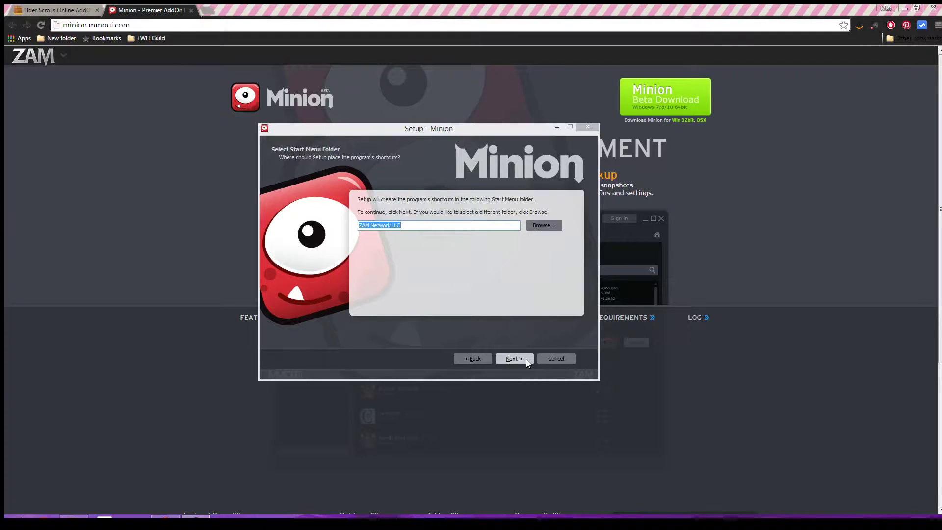
pyautogui.click(526, 359)
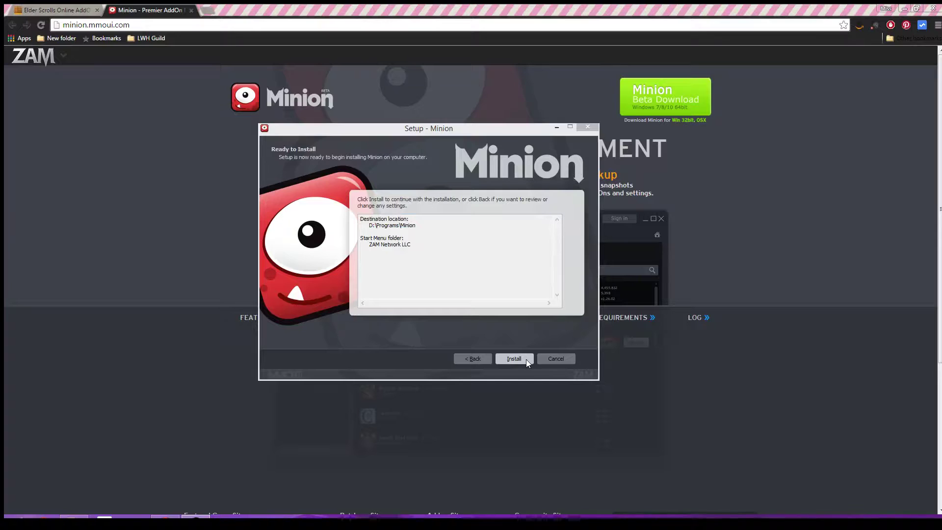
pyautogui.click(526, 359)
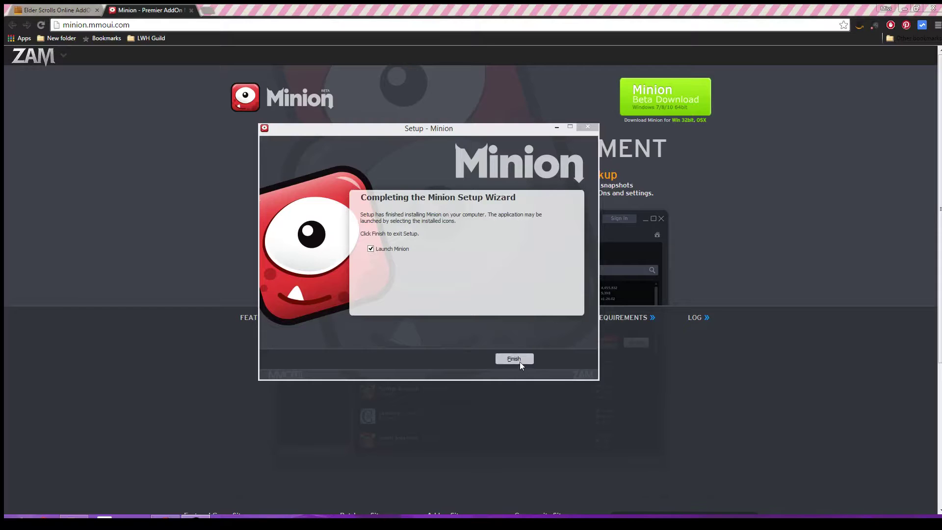
pyautogui.click(519, 361)
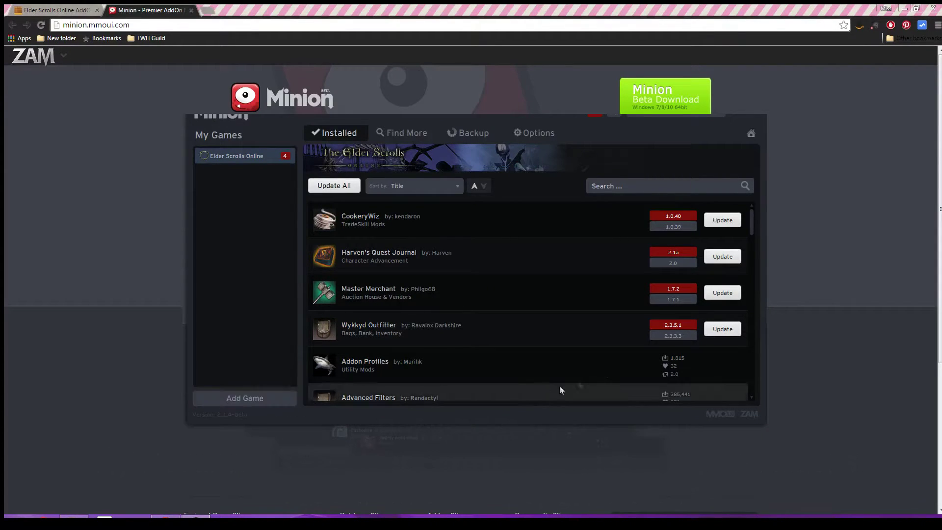
# In Find More, search the catalogue for 'skyshar', then clear the search.
pyautogui.click(396, 136)
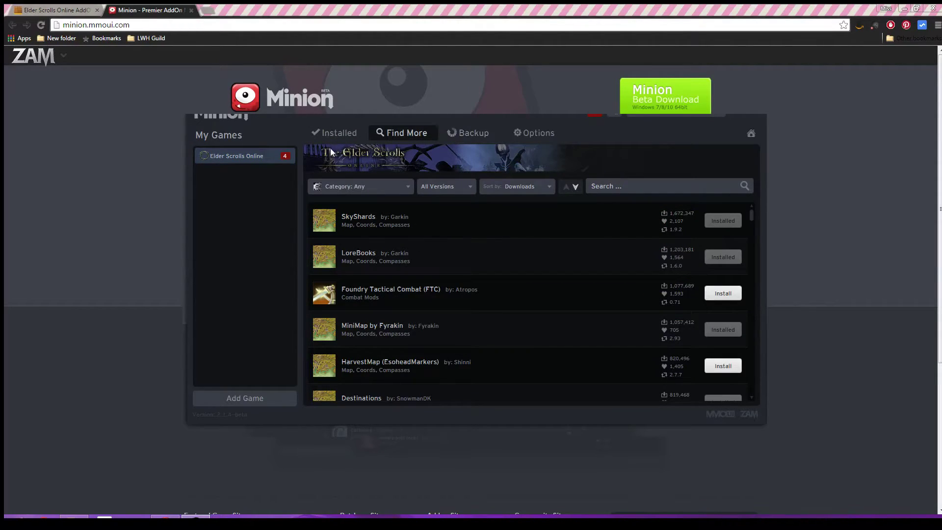
pyautogui.click(600, 189)
pyautogui.write('sk')
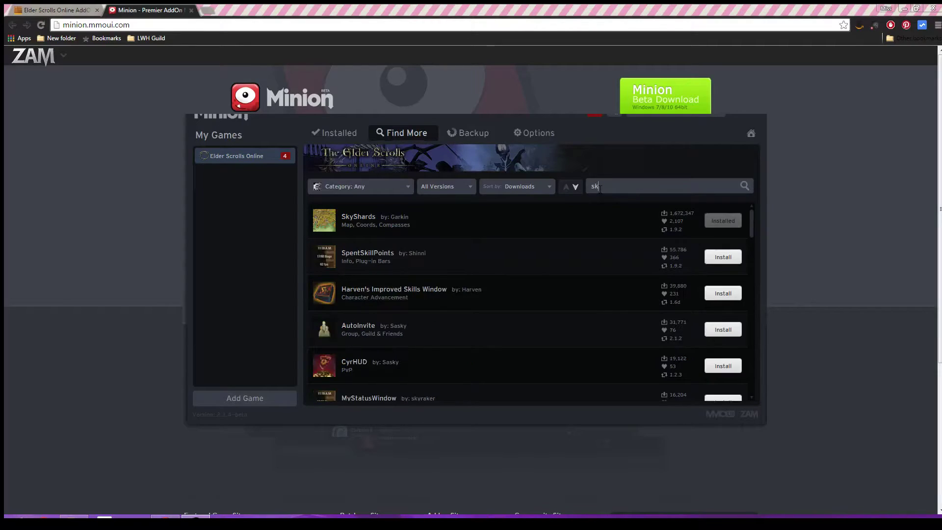
pyautogui.write('yshar')
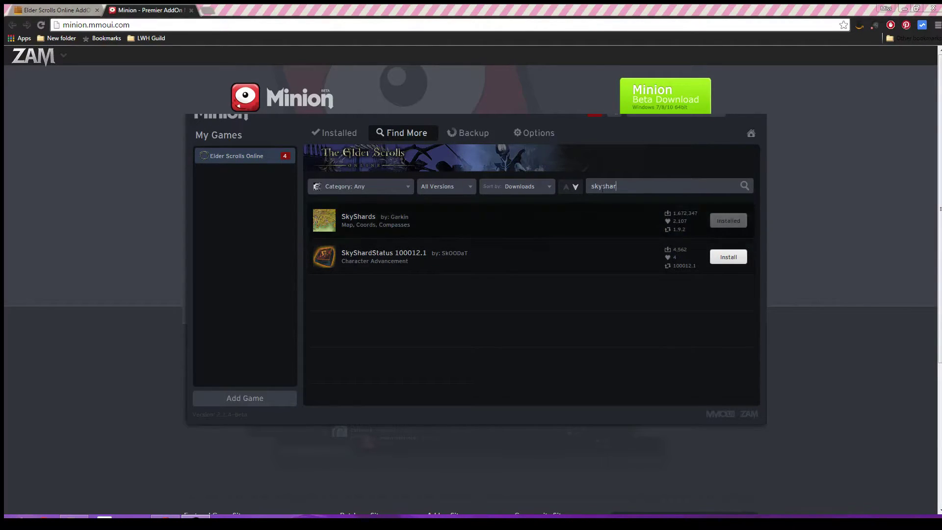
pyautogui.doubleClick(668, 186)
pyautogui.press('BackSpace')
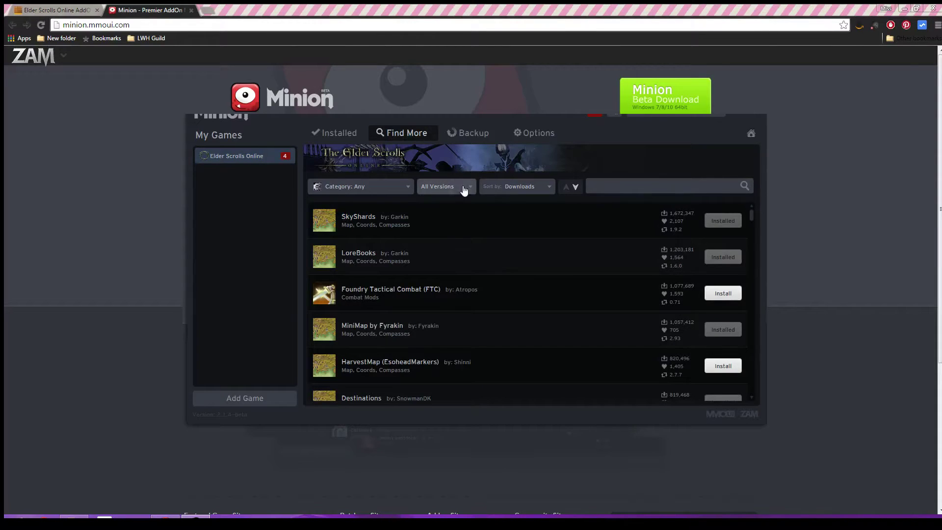
# Install Foundry Tactical Combat (FTC) and return to the Installed list.
pyautogui.scroll(-1, 654, 252)
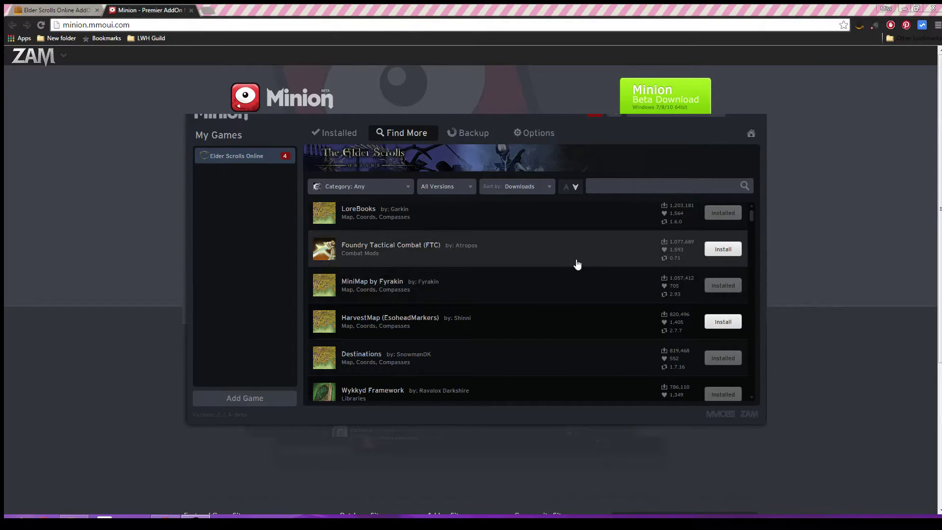
pyautogui.click(720, 250)
pyautogui.click(349, 139)
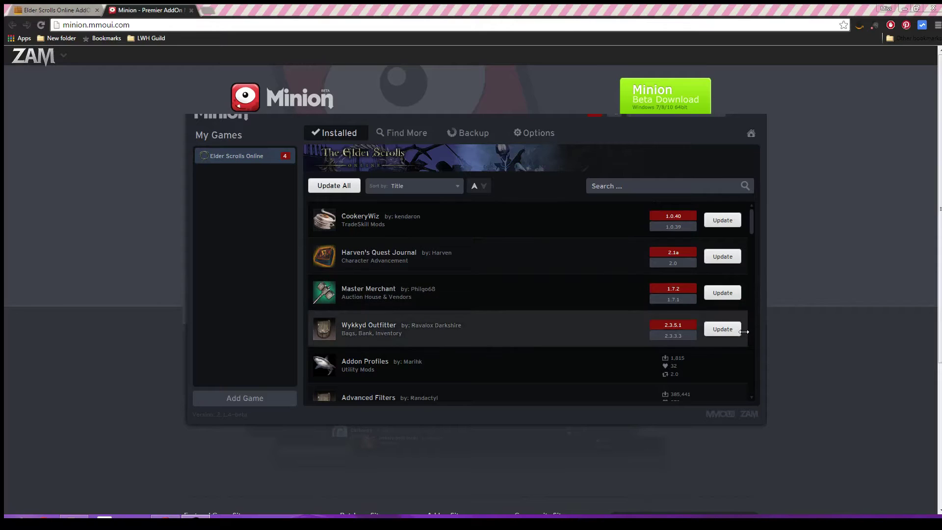
# Update Wykkyd Outfitter, Master Merchant, Harven's Quest Journal and CookeryWiz.
pyautogui.click(727, 338)
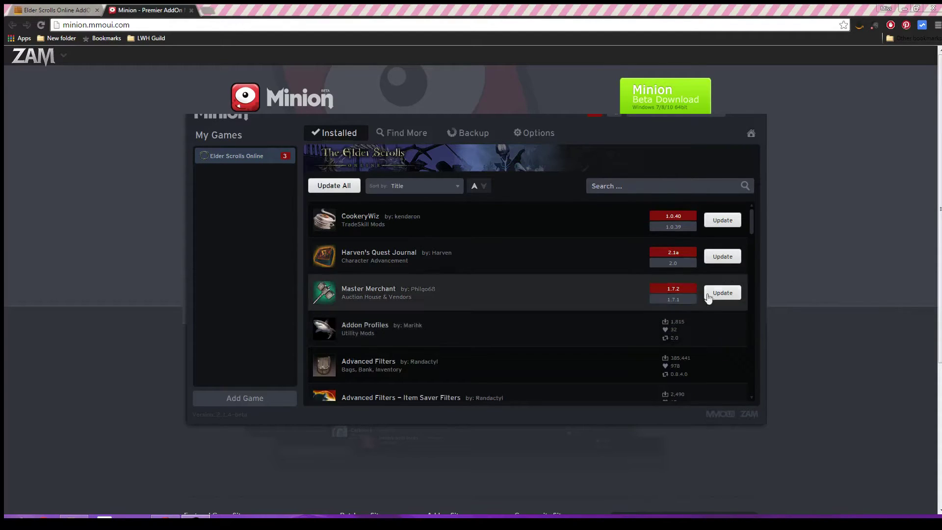
pyautogui.click(732, 296)
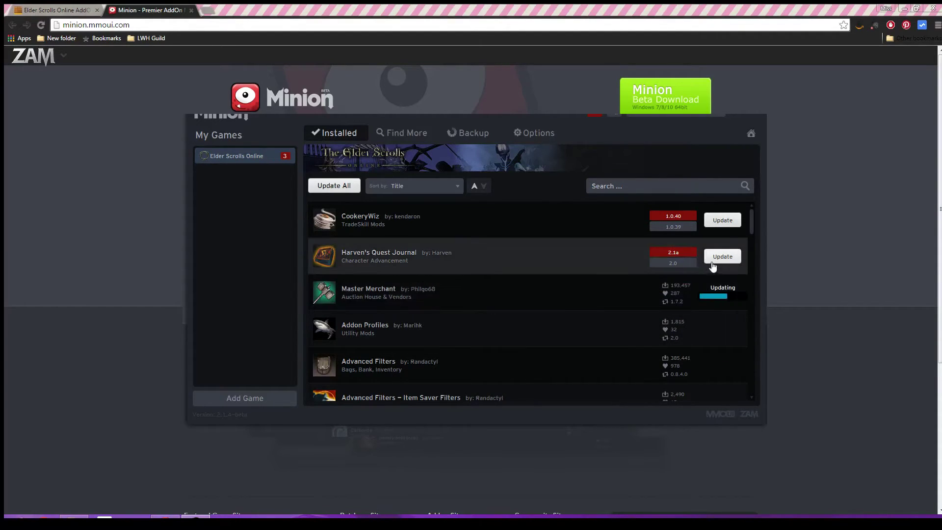
pyautogui.click(724, 260)
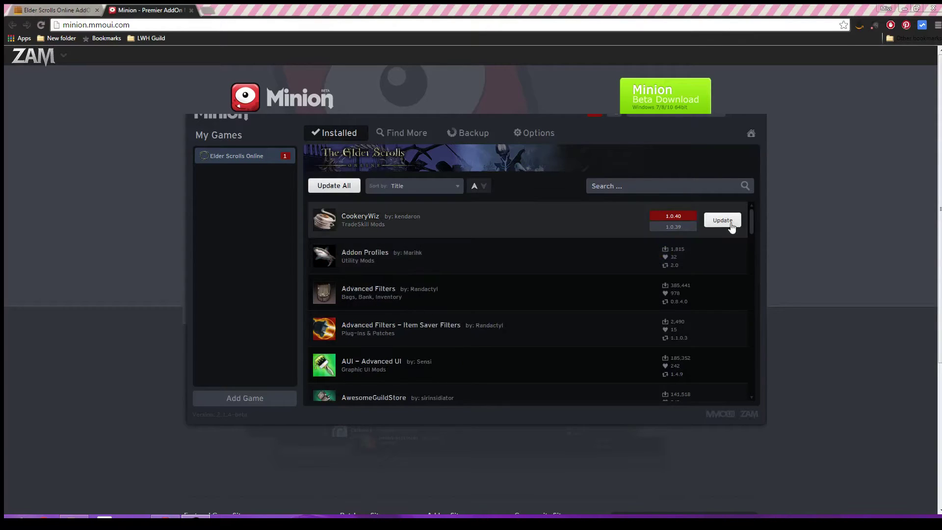
pyautogui.click(720, 220)
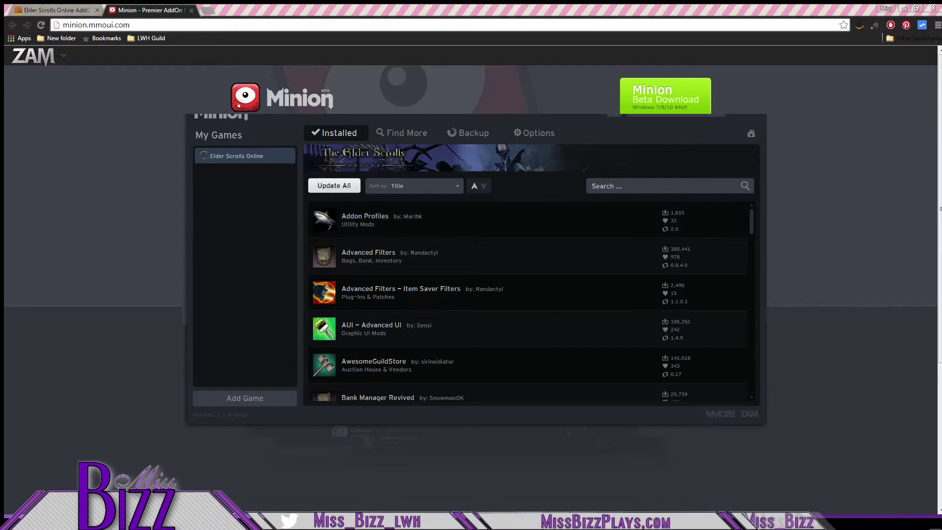
# Close Minion, then download X4D_Chat-1.34.zip from ESOUI's Chat Mods category.
pyautogui.click(754, 118)
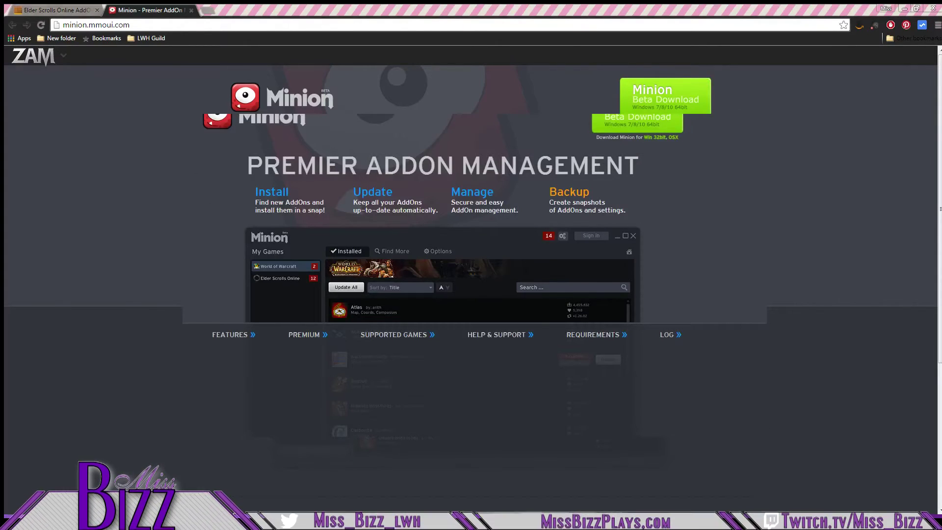
pyautogui.click(54, 10)
pyautogui.moveTo(179, 117)
pyautogui.moveTo(157, 132)
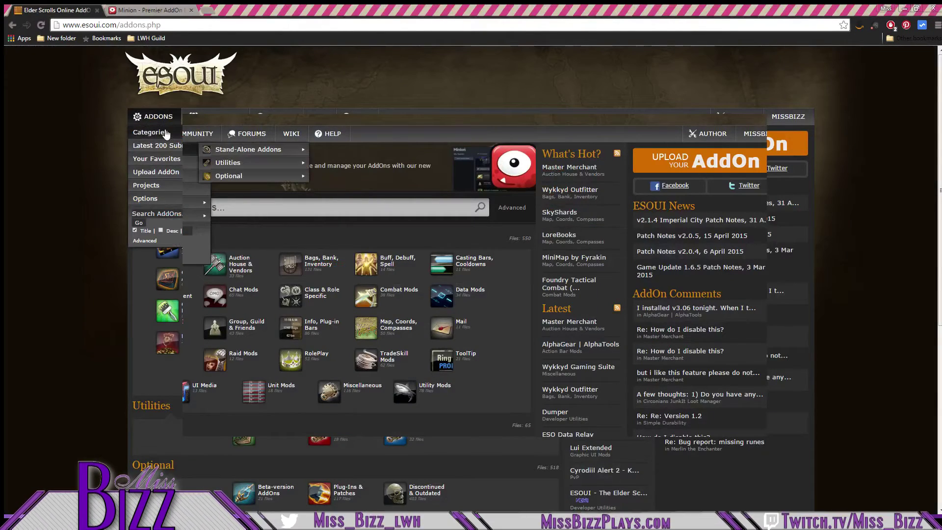
pyautogui.moveTo(222, 152)
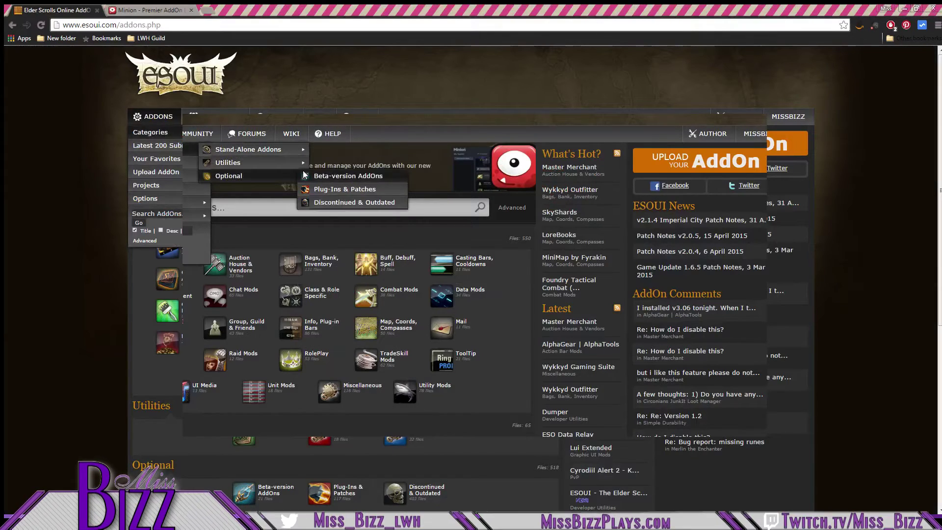
pyautogui.click(240, 291)
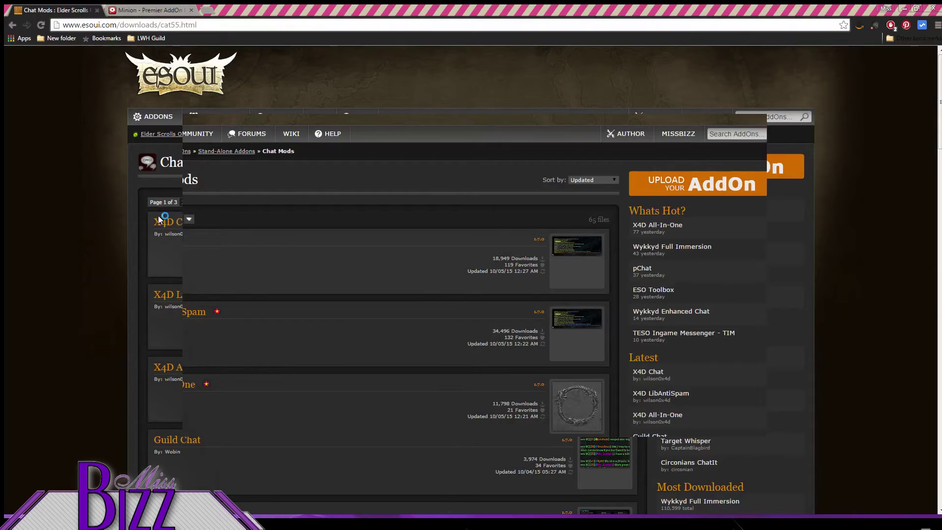
pyautogui.click(254, 255)
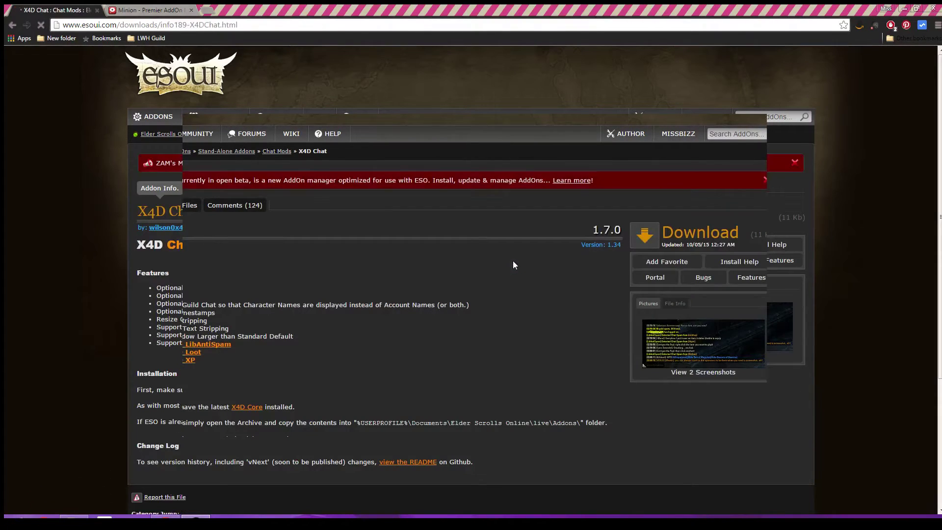
pyautogui.click(696, 236)
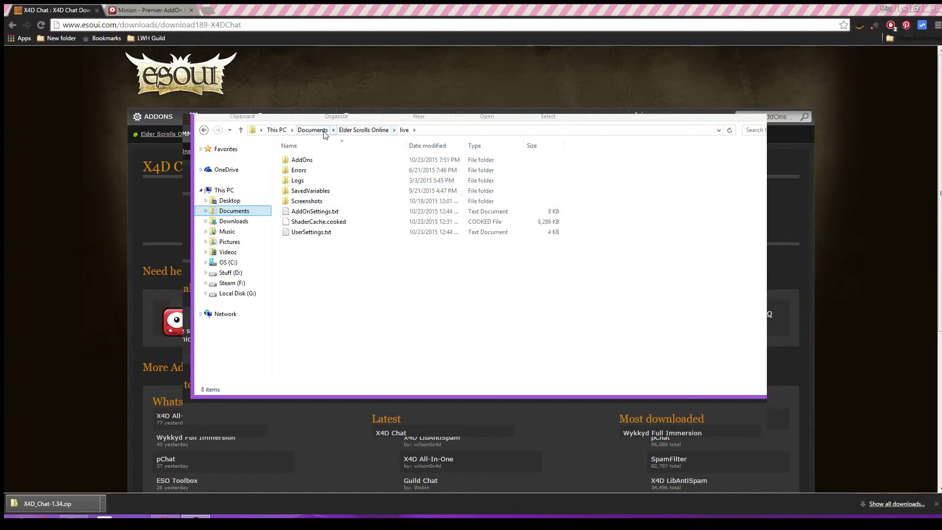
# Browse from Documents\Elder Scrolls Online into live\AddOns and scan its 60 add-on folders.
pyautogui.click(365, 132)
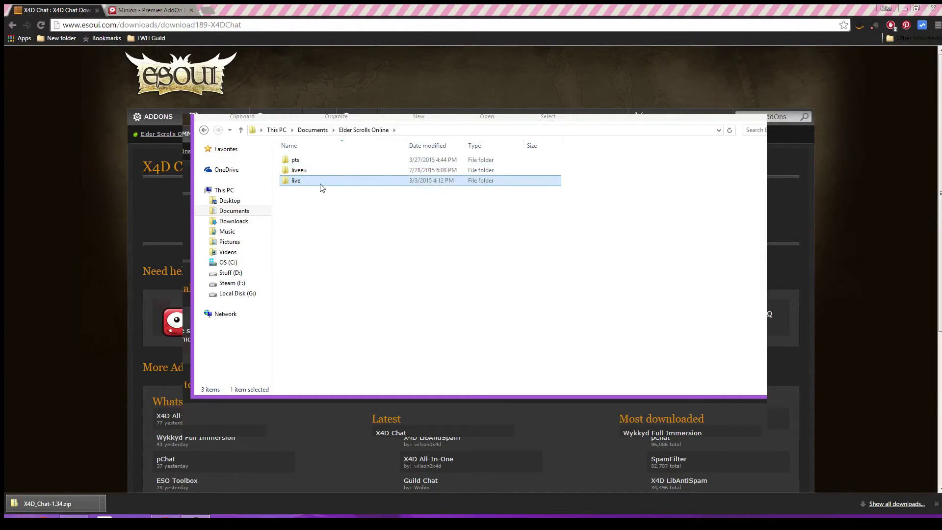
pyautogui.doubleClick(319, 181)
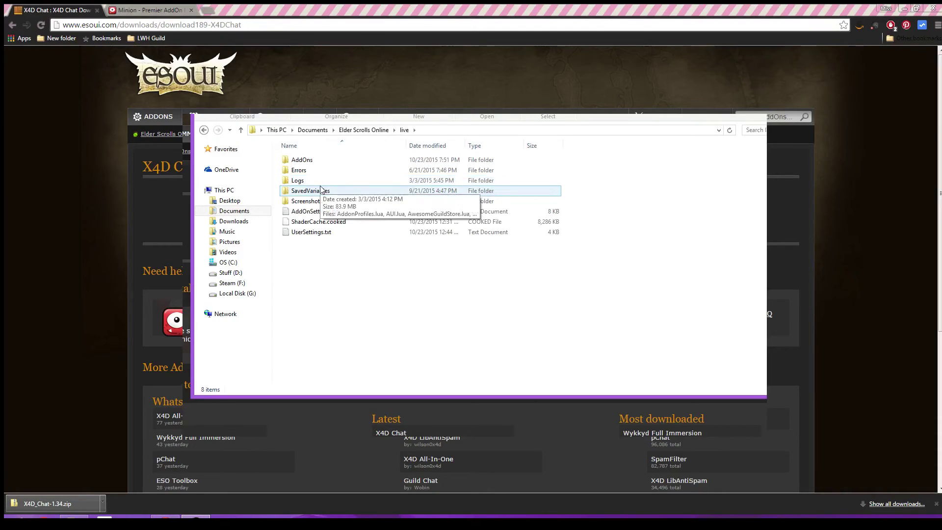
pyautogui.doubleClick(311, 160)
pyautogui.scroll(-7, 422, 203)
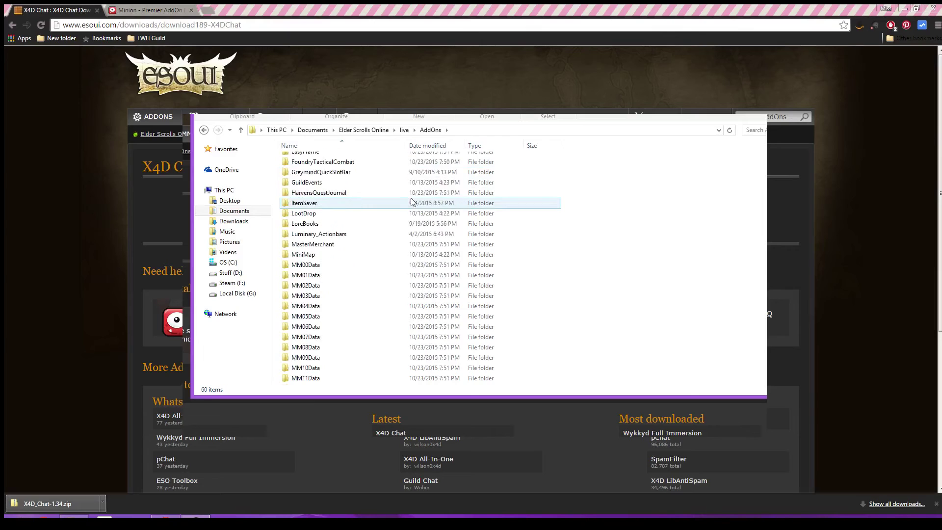
pyautogui.scroll(-7, 524, 249)
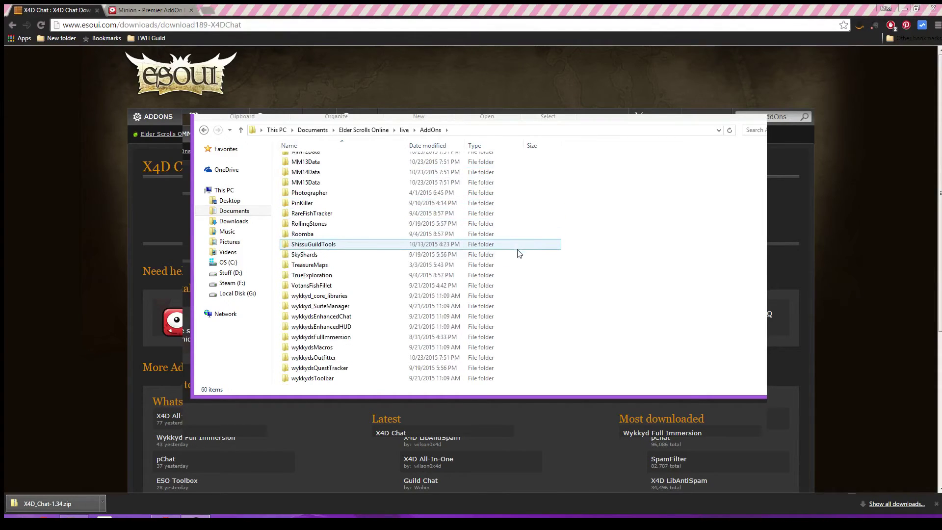
pyautogui.scroll(7, 520, 255)
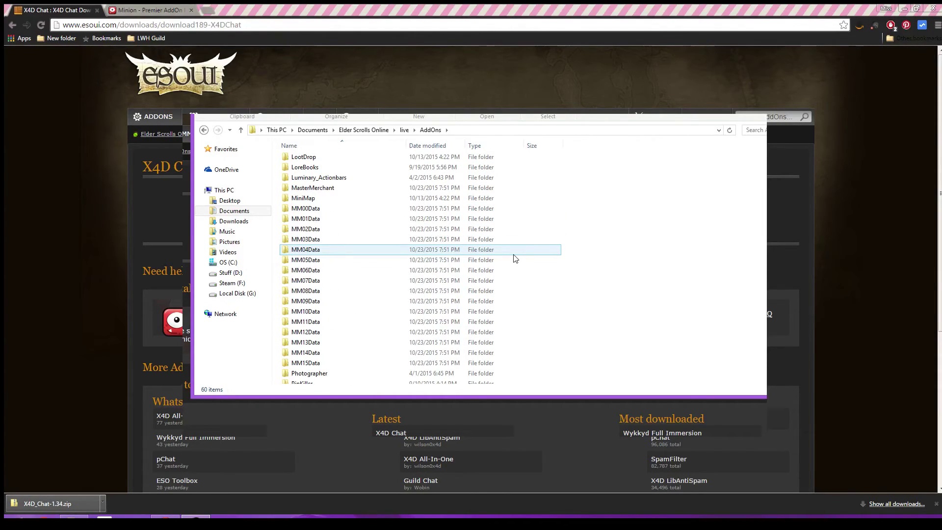